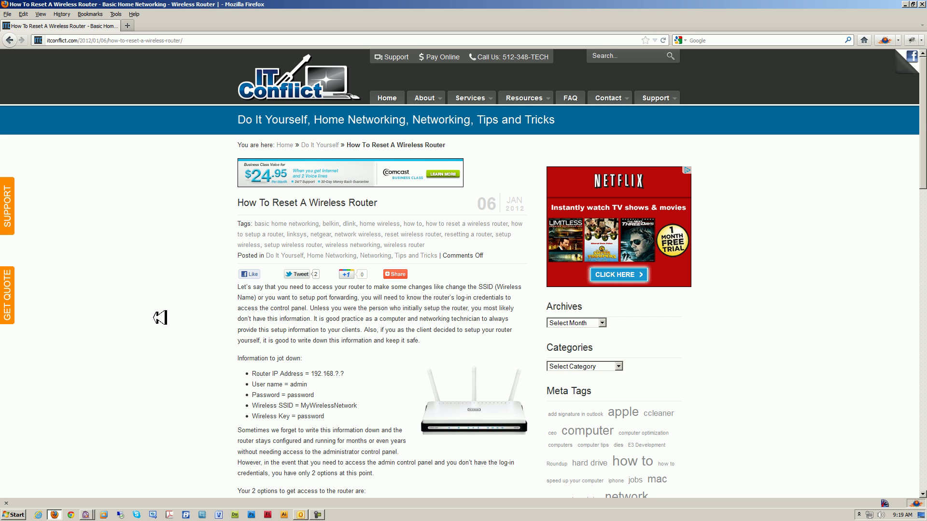
Scroll the reset-router article to the 'Information to jot down' list and highlight it.
{"action": "scroll", "coordinate": [160, 317], "scroll_direction": "down", "scroll_amount": 5}
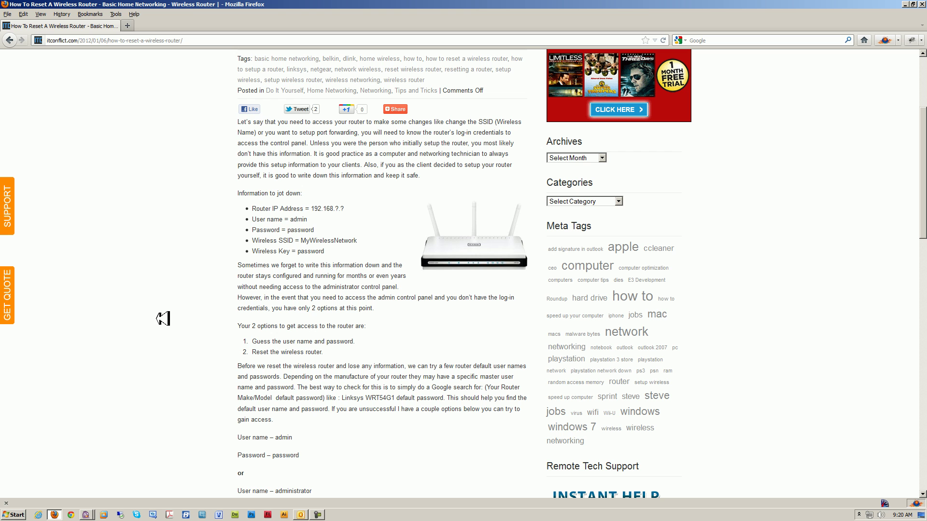
{"action": "left_click_drag", "start_coordinate": [357, 250], "coordinate": [245, 200]}
{"action": "left_click", "coordinate": [350, 253]}
Scroll further to the suggested default admin user name and password lines and highlight them.
{"action": "scroll", "coordinate": [212, 312], "scroll_direction": "down", "scroll_amount": 2}
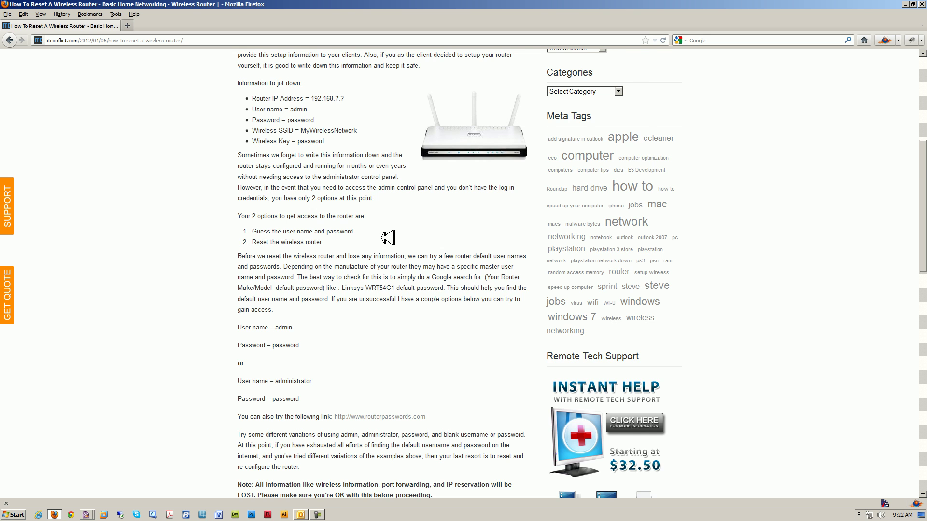
{"action": "scroll", "coordinate": [386, 235], "scroll_direction": "down", "scroll_amount": 4}
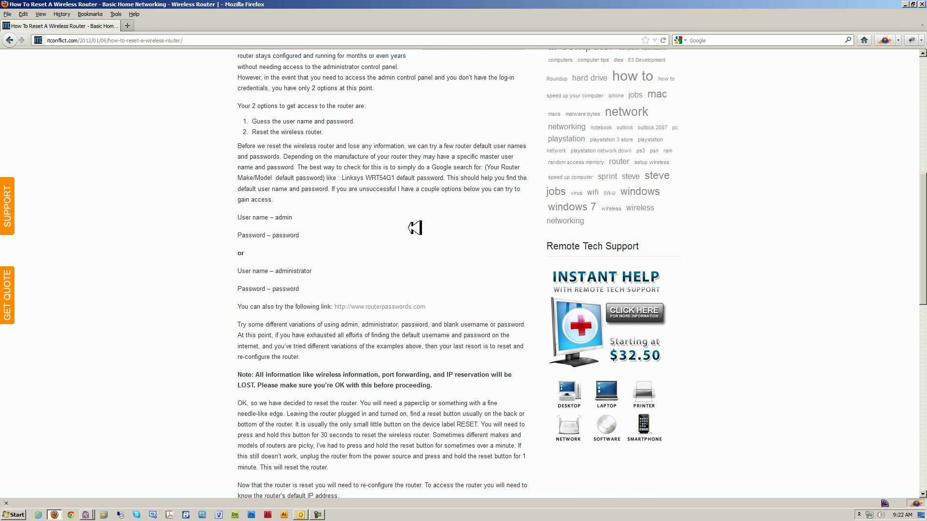
{"action": "left_click_drag", "start_coordinate": [357, 236], "coordinate": [259, 218]}
{"action": "left_click", "coordinate": [389, 236]}
Launch Internet Explorer and maximize its window showing the MSN home page.
{"action": "left_click", "coordinate": [40, 514]}
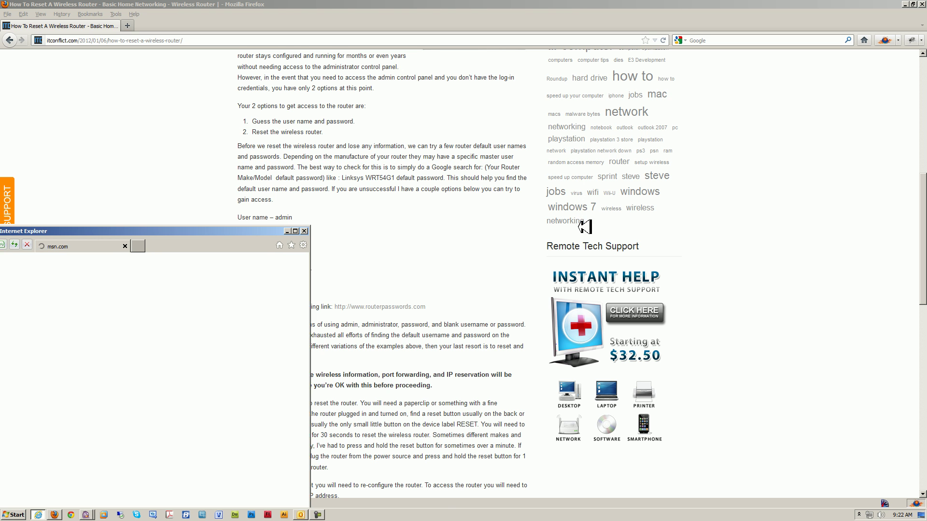
{"action": "left_click_drag", "start_coordinate": [413, 139], "coordinate": [352, 8]}
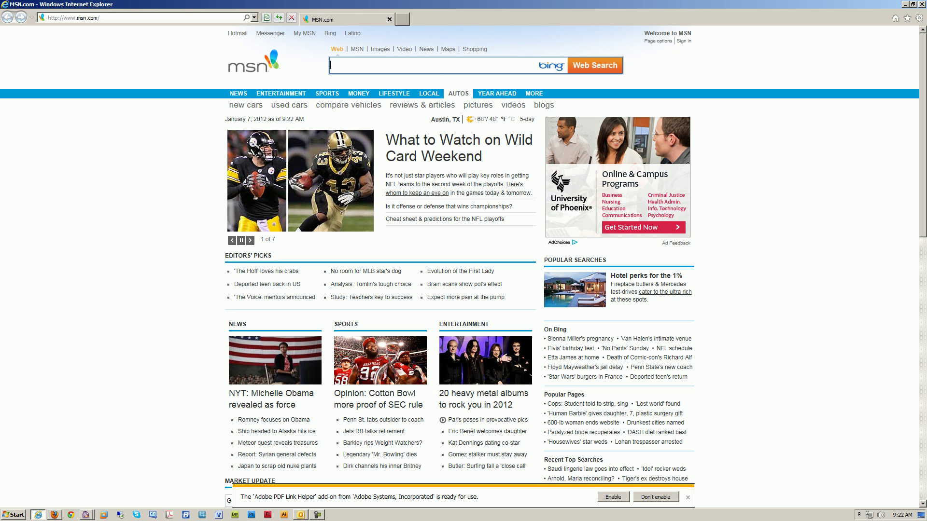
{"action": "left_click", "coordinate": [123, 17]}
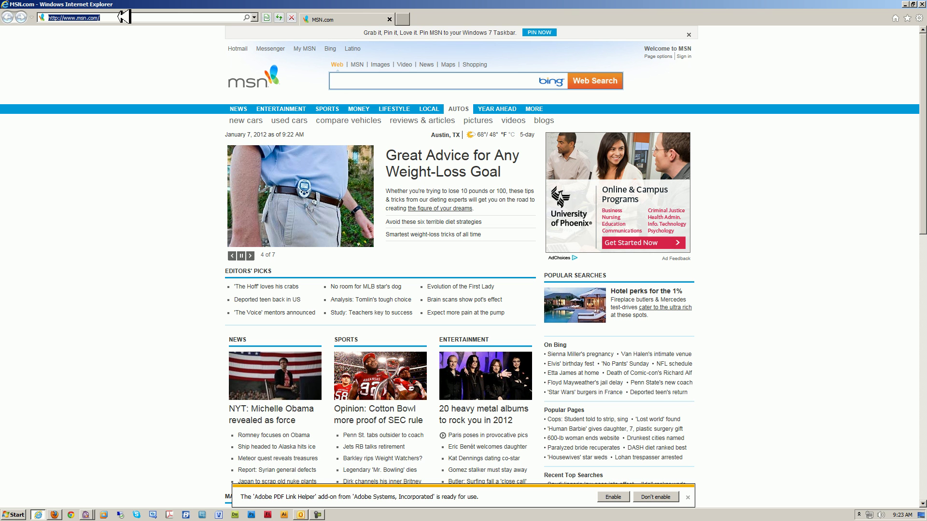
{"action": "left_click", "coordinate": [165, 220]}
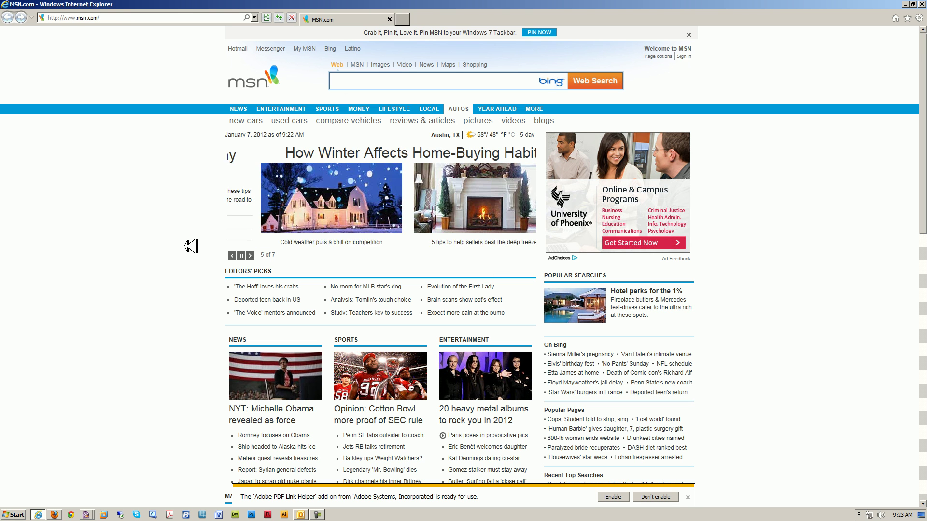
Run ipconfig in Command Prompt to find Default Gateway 192.168.1.1, then close it.
{"action": "left_click", "coordinate": [24, 512]}
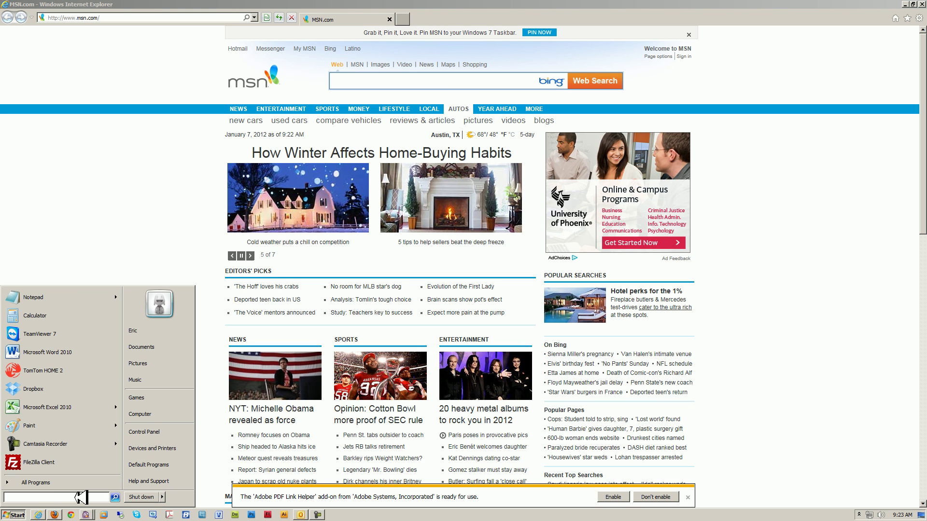
{"action": "type", "text": "cmd"}
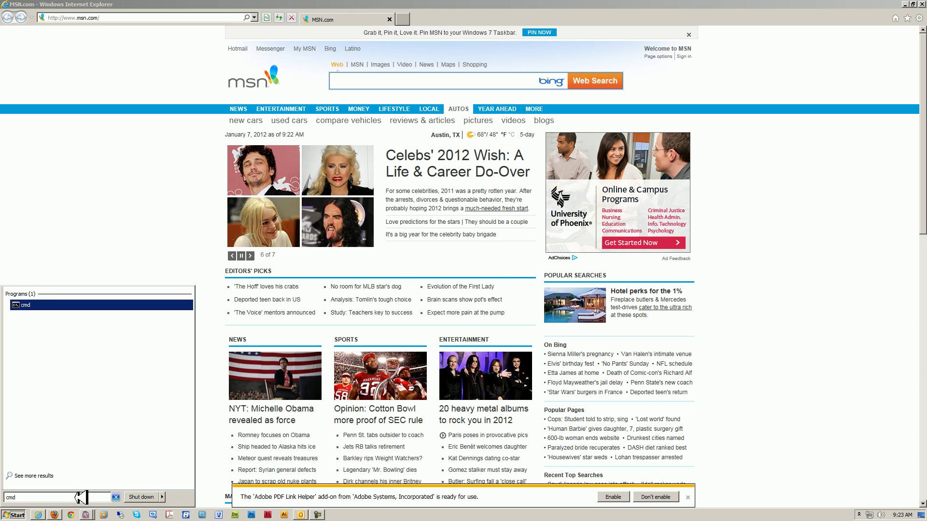
{"action": "key", "text": "Return"}
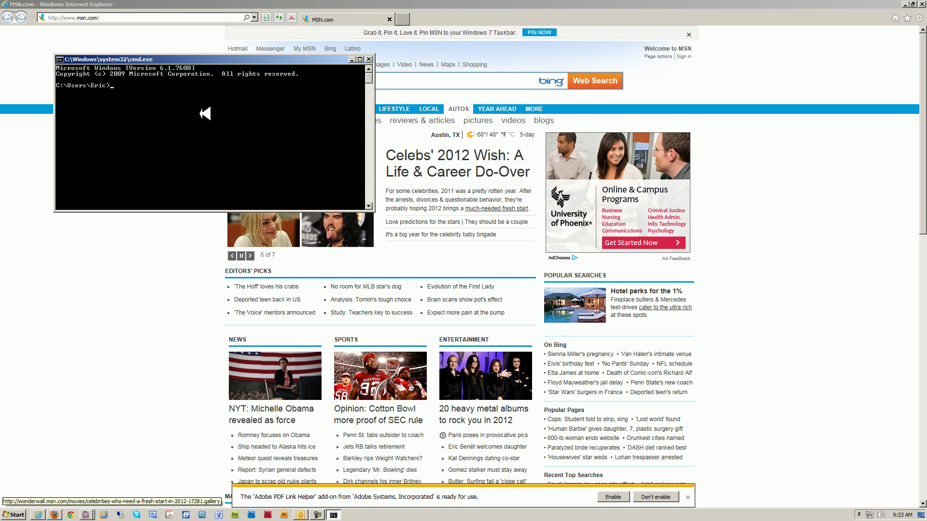
{"action": "type", "text": "ipconfig"}
{"action": "key", "text": "Return"}
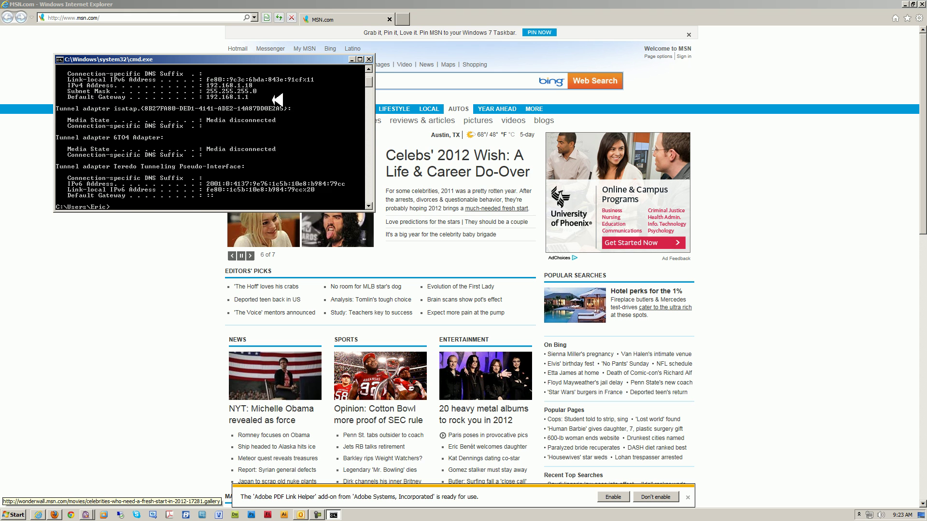
{"action": "scroll", "coordinate": [261, 91], "scroll_direction": "up", "scroll_amount": 3}
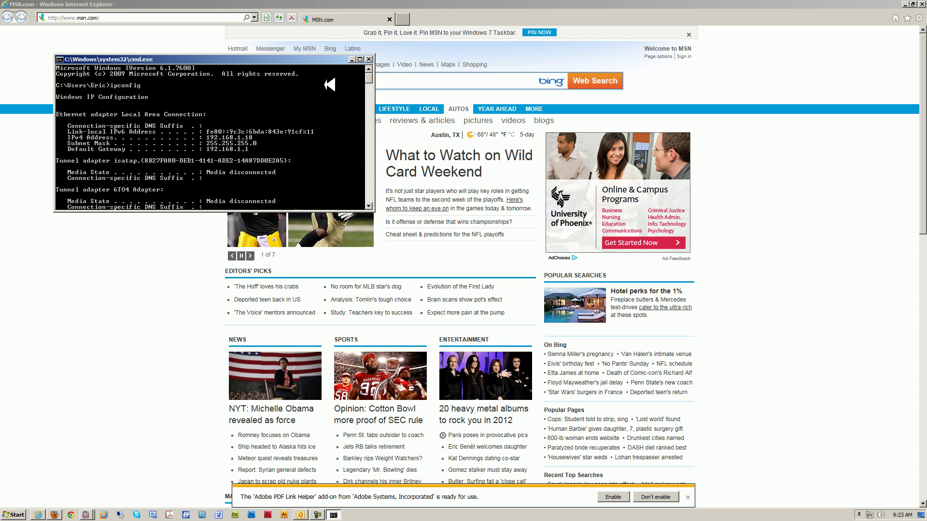
{"action": "left_click", "coordinate": [370, 59]}
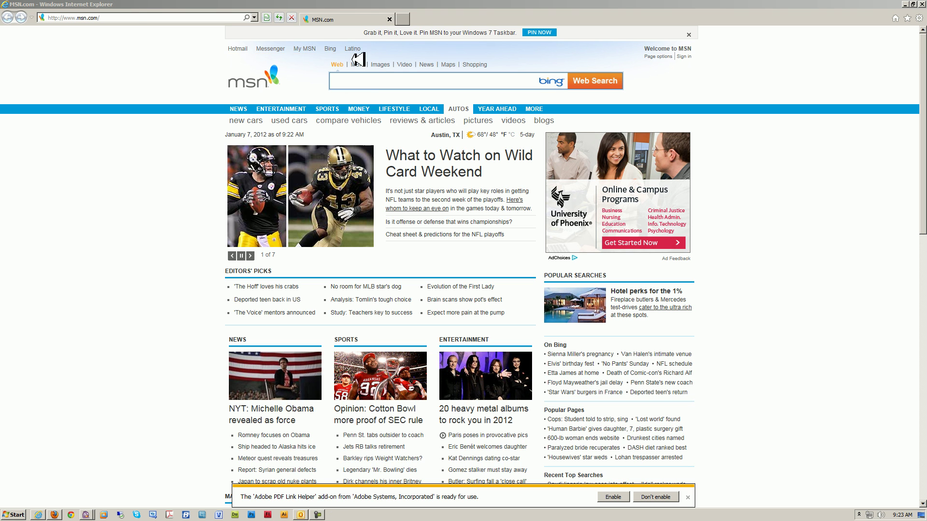
Load the router address 192.168.1.1 in Internet Explorer.
{"action": "left_click", "coordinate": [143, 18]}
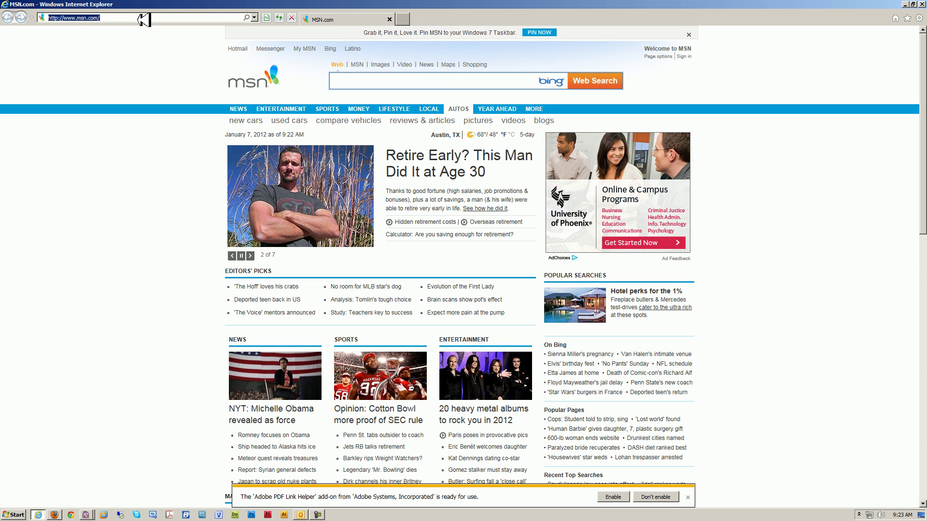
{"action": "type", "text": "192.168.1.1"}
{"action": "key", "text": "Return"}
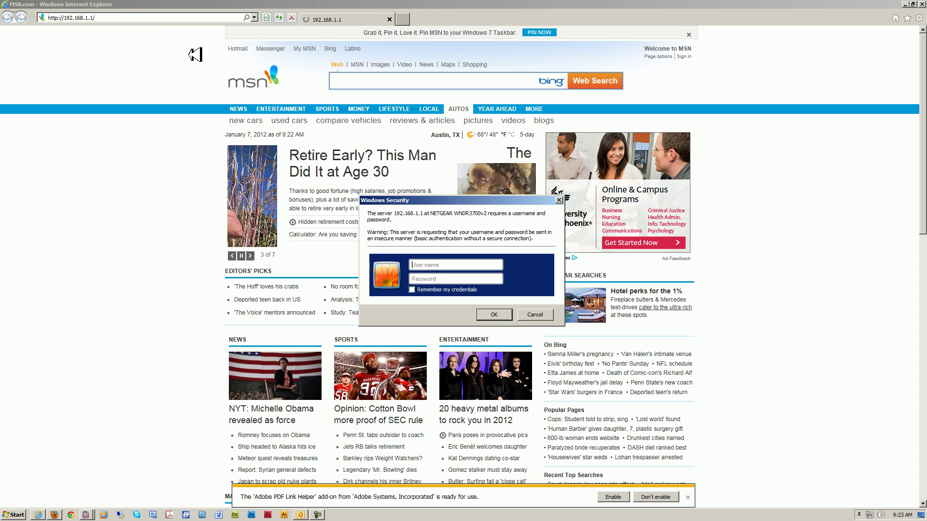
Submit the router login dialog with user name admin and the password.
{"action": "left_click_drag", "start_coordinate": [486, 200], "coordinate": [299, 151]}
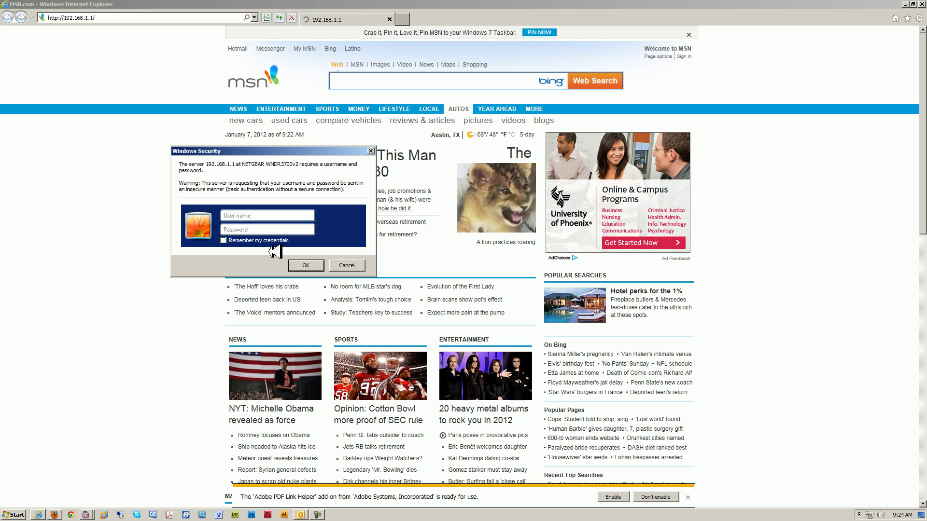
{"action": "left_click", "coordinate": [256, 215]}
{"action": "type", "text": "admin"}
{"action": "key", "text": "Tab"}
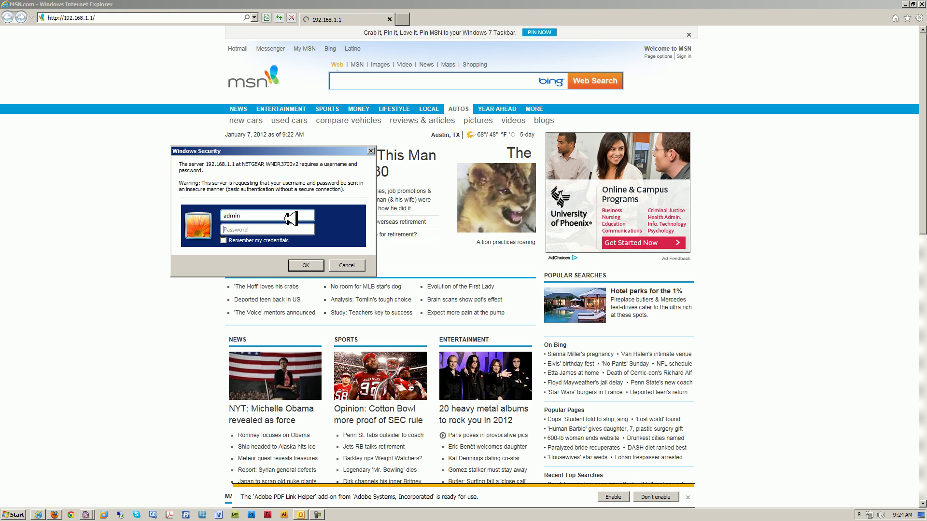
{"action": "type", "text": "••••••"}
{"action": "key", "text": "Return"}
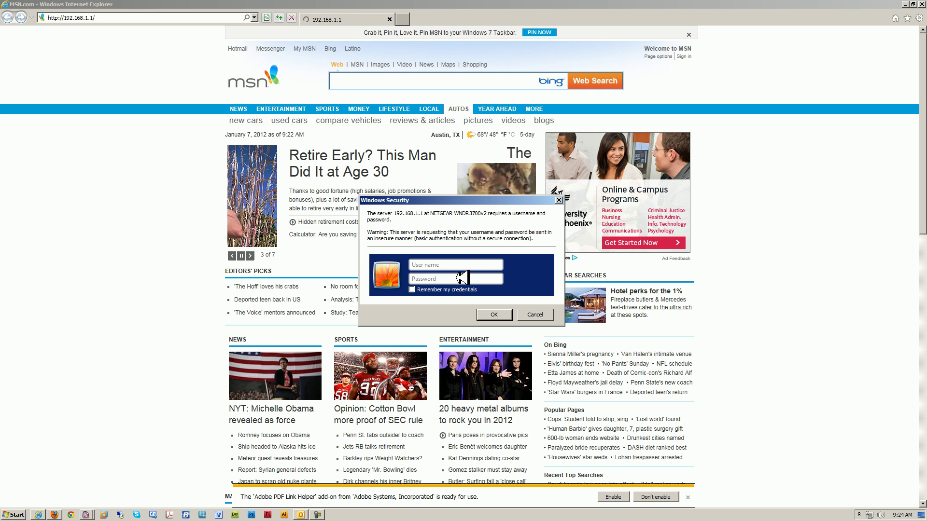
Sign in to the router at 192.168.1.1 with the default admin user name and password.
{"action": "type", "text": "adminpassword"}
{"action": "key", "text": "Return"}
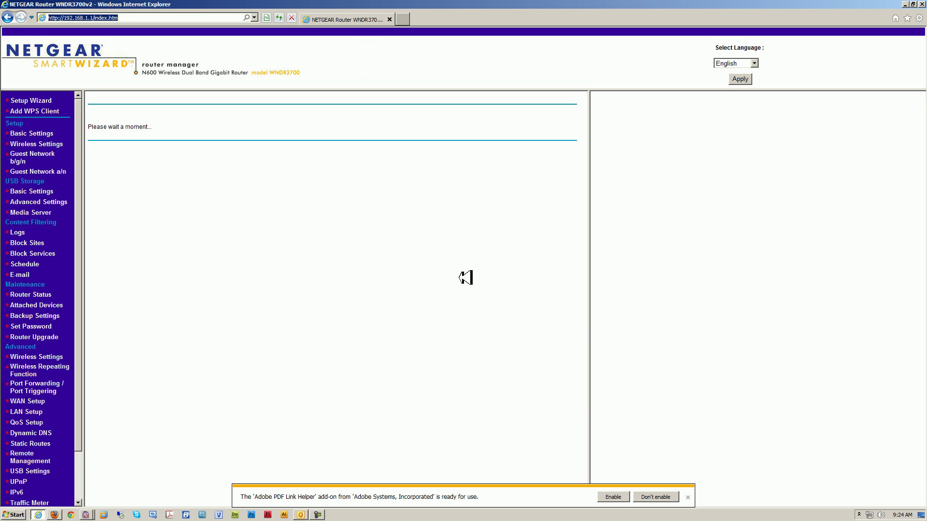
Dismiss the PDF Link Helper notice and wait for the firmware check reporting V1.0.0.12.
{"action": "left_click", "coordinate": [689, 497]}
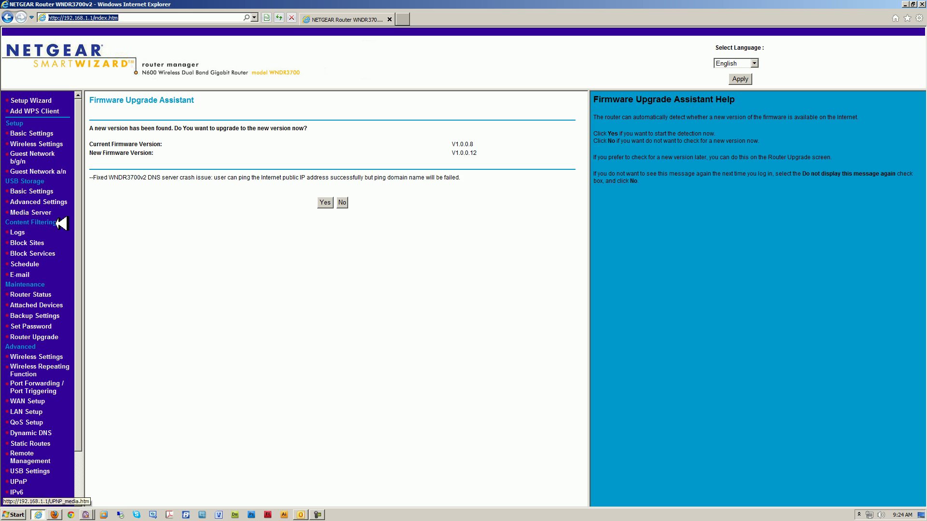
{"action": "scroll", "coordinate": [85, 345], "scroll_direction": "down", "scroll_amount": 1}
{"action": "scroll", "coordinate": [85, 345], "scroll_direction": "down", "scroll_amount": 3}
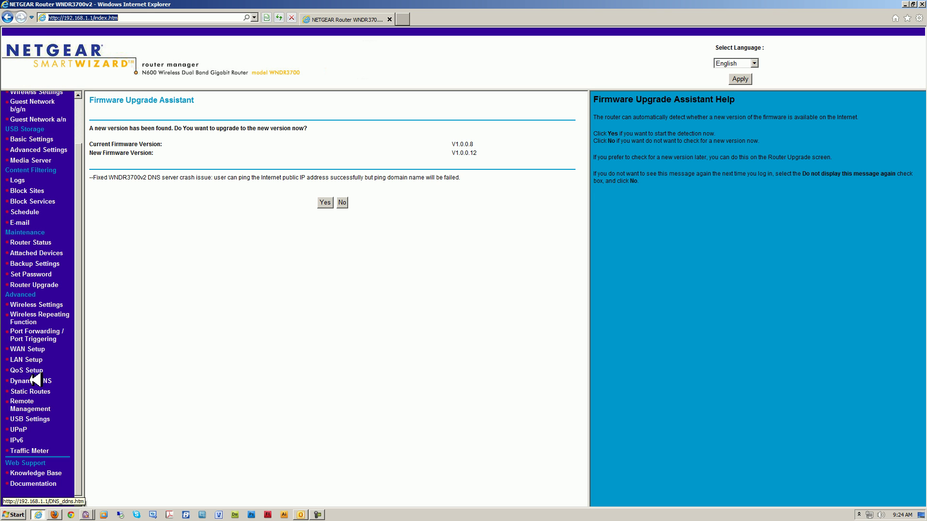
{"action": "scroll", "coordinate": [78, 256], "scroll_direction": "up", "scroll_amount": 4}
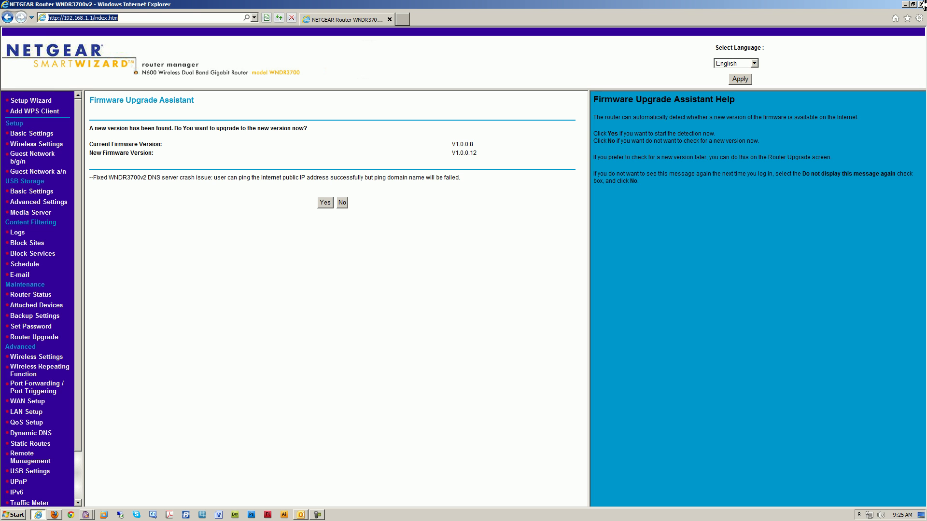
Close the Internet Explorer router window and open routerpasswords.com from the article in a new tab.
{"action": "left_click", "coordinate": [923, 5]}
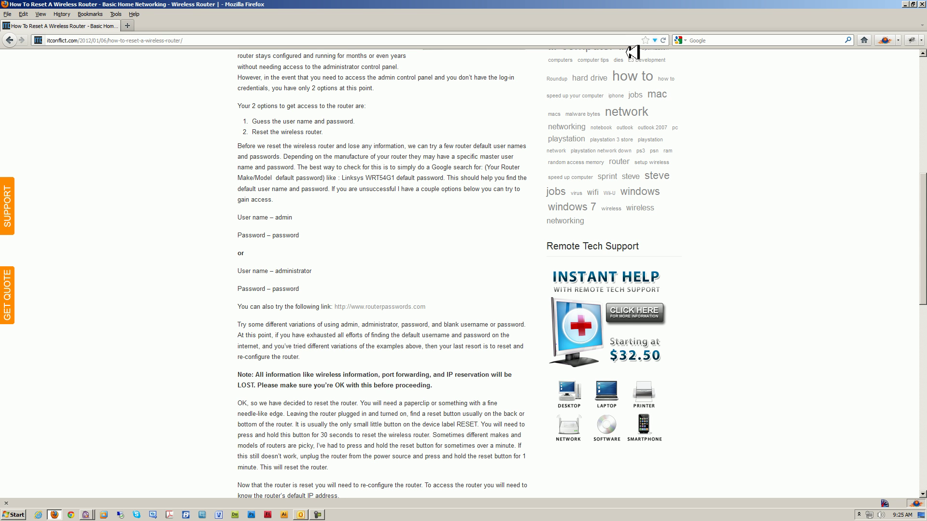
{"action": "left_click_drag", "start_coordinate": [344, 285], "coordinate": [258, 253]}
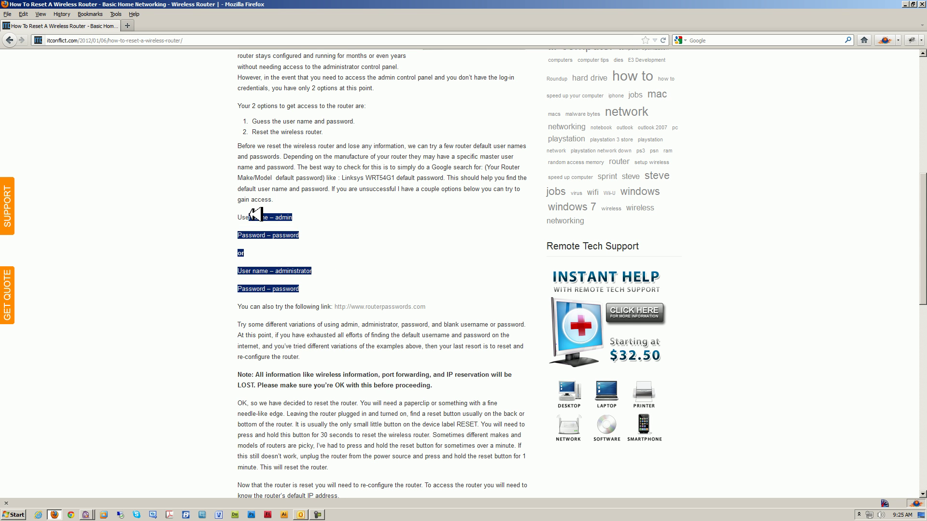
{"action": "left_click", "coordinate": [361, 242]}
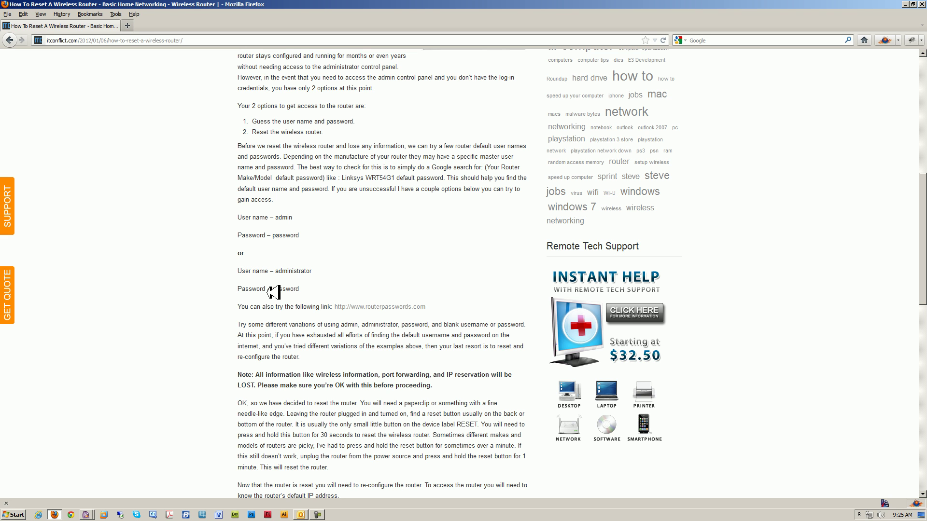
{"action": "right_click", "coordinate": [397, 307]}
{"action": "left_click", "coordinate": [414, 312]}
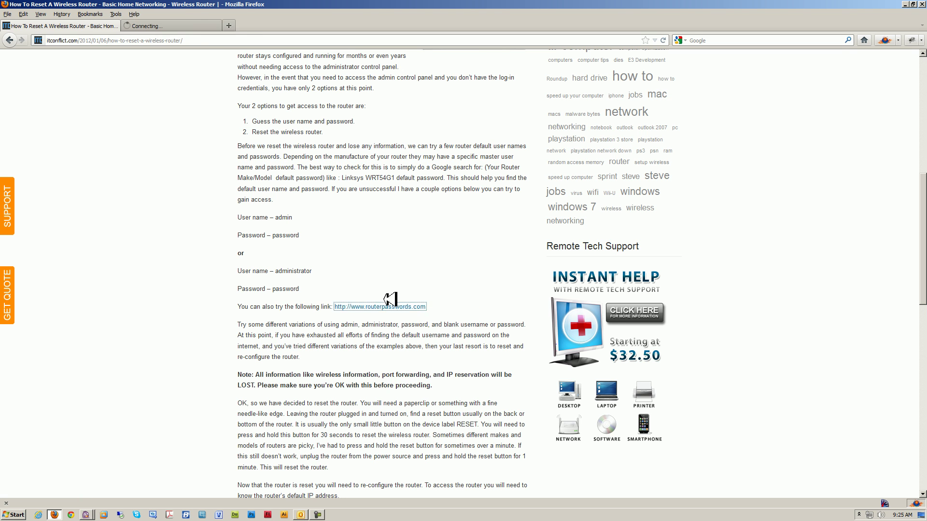
On RouterPasswords.com, choose NETGEAR as the router make and look up its default passwords.
{"action": "left_click", "coordinate": [190, 25]}
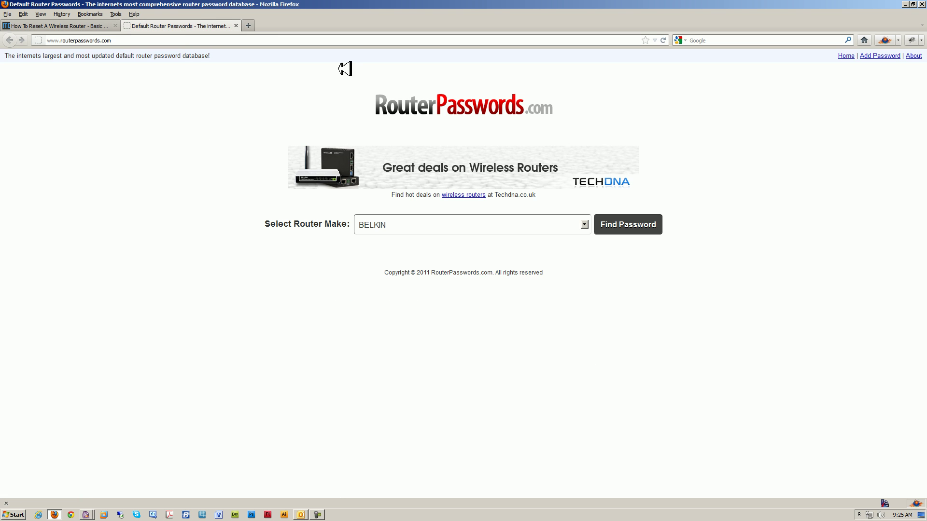
{"action": "left_click", "coordinate": [441, 231]}
{"action": "scroll", "coordinate": [447, 293], "scroll_direction": "up", "scroll_amount": 8}
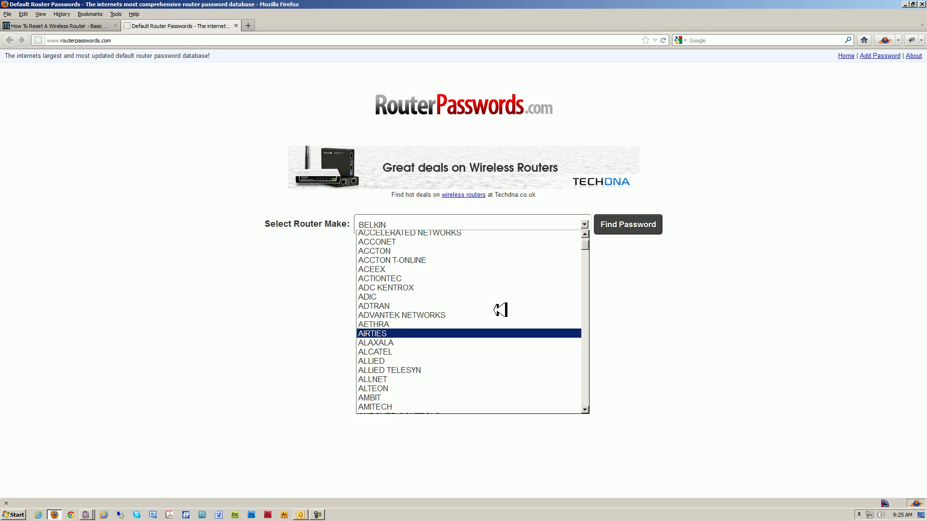
{"action": "scroll", "coordinate": [506, 268], "scroll_direction": "down", "scroll_amount": 20}
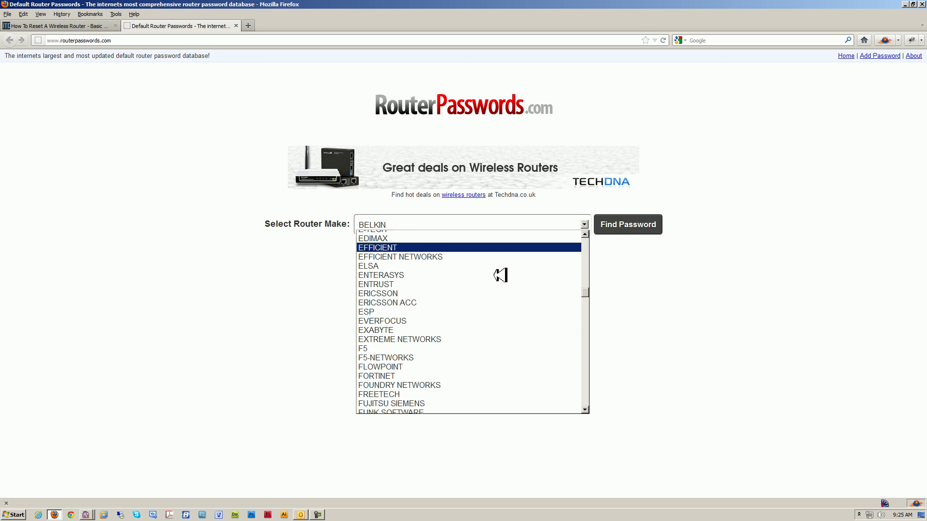
{"action": "scroll", "coordinate": [592, 325], "scroll_direction": "down", "scroll_amount": 20}
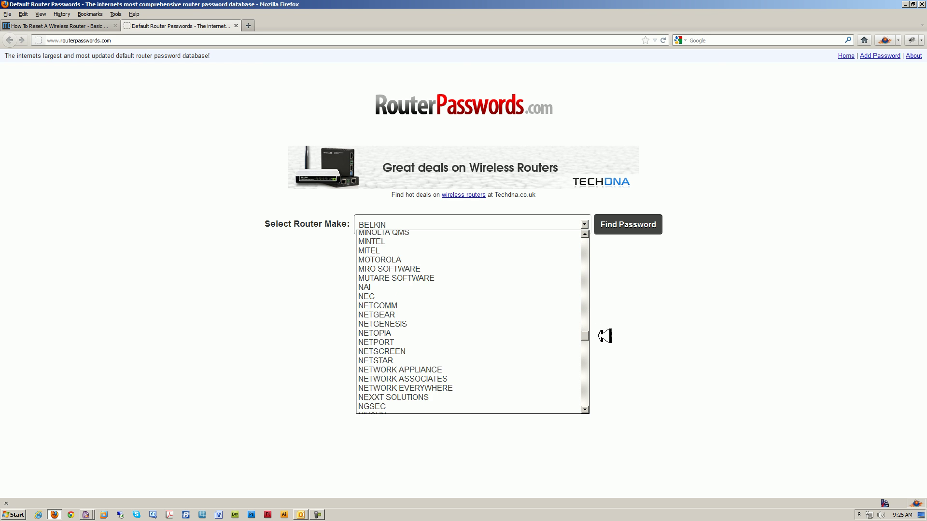
{"action": "scroll", "coordinate": [606, 345], "scroll_direction": "up", "scroll_amount": 3}
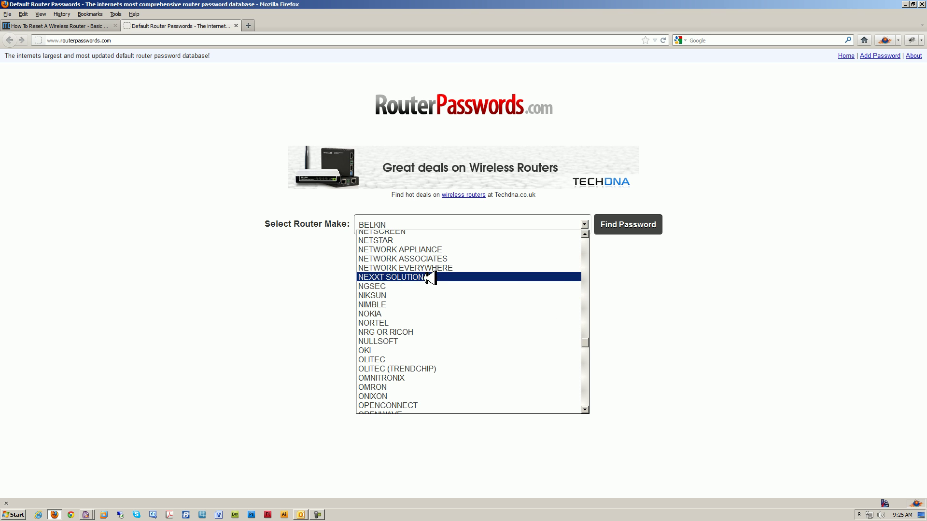
{"action": "scroll", "coordinate": [415, 270], "scroll_direction": "up", "scroll_amount": 1}
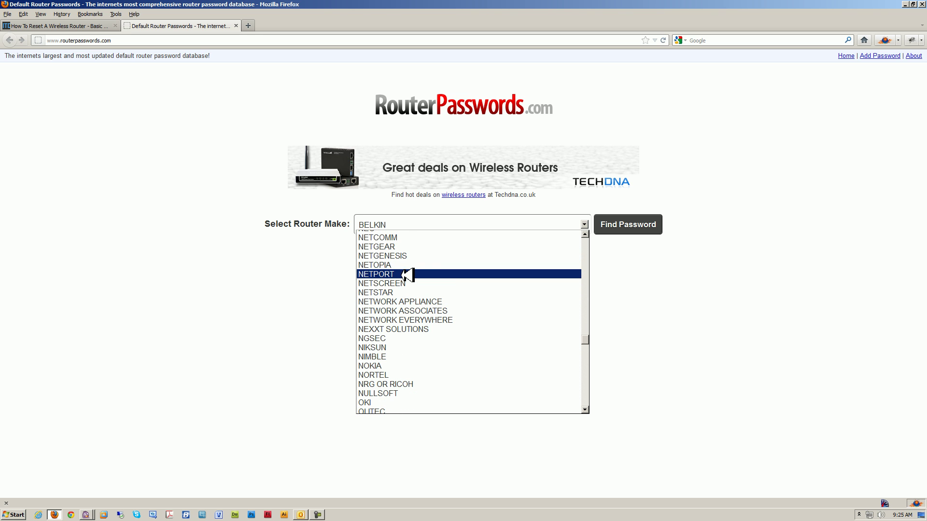
{"action": "left_click", "coordinate": [403, 247]}
{"action": "left_click", "coordinate": [651, 224]}
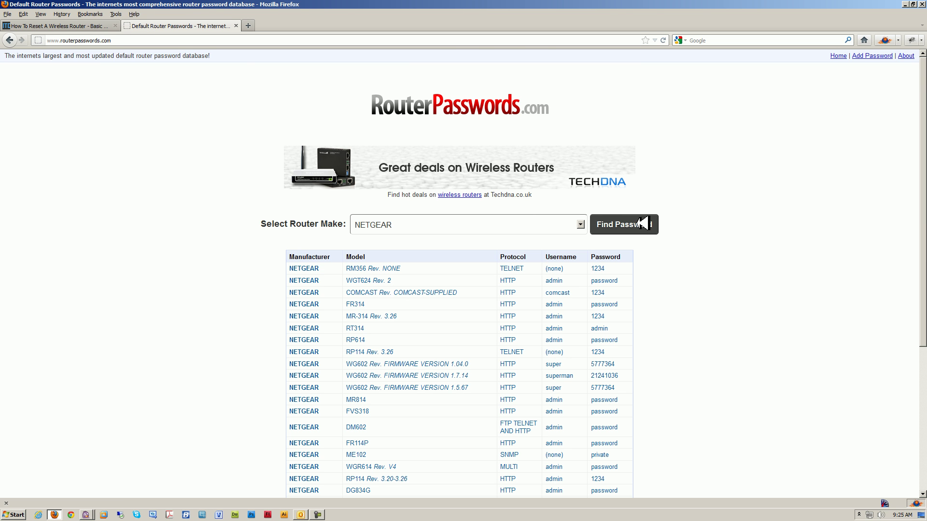
Scroll the NETGEAR password table and select the last model's default login.
{"action": "scroll", "coordinate": [559, 285], "scroll_direction": "down", "scroll_amount": 2}
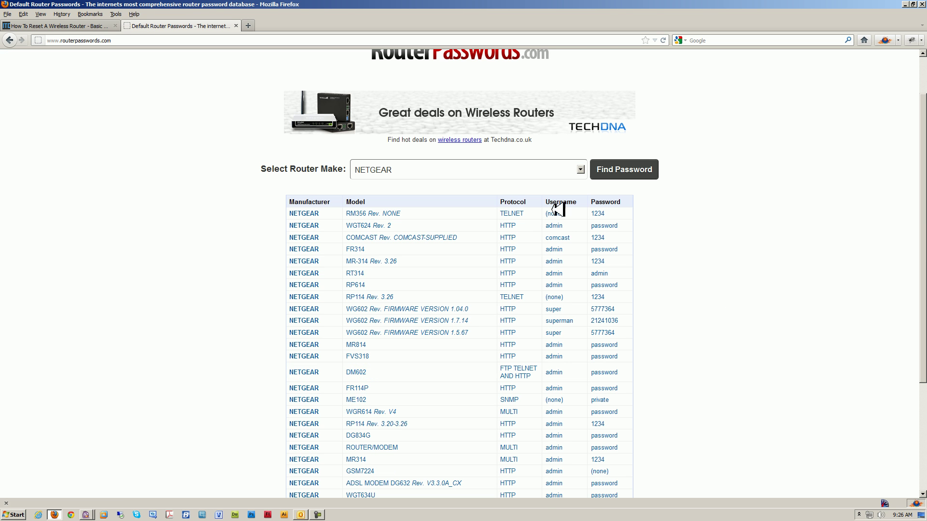
{"action": "scroll", "coordinate": [568, 278], "scroll_direction": "down", "scroll_amount": 2}
{"action": "scroll", "coordinate": [603, 261], "scroll_direction": "down", "scroll_amount": 2}
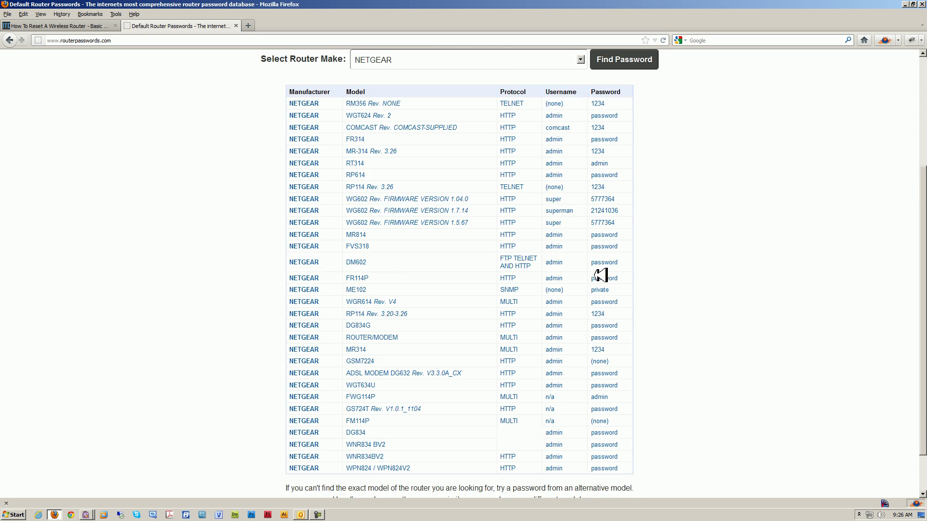
{"action": "scroll", "coordinate": [602, 272], "scroll_direction": "down", "scroll_amount": 2}
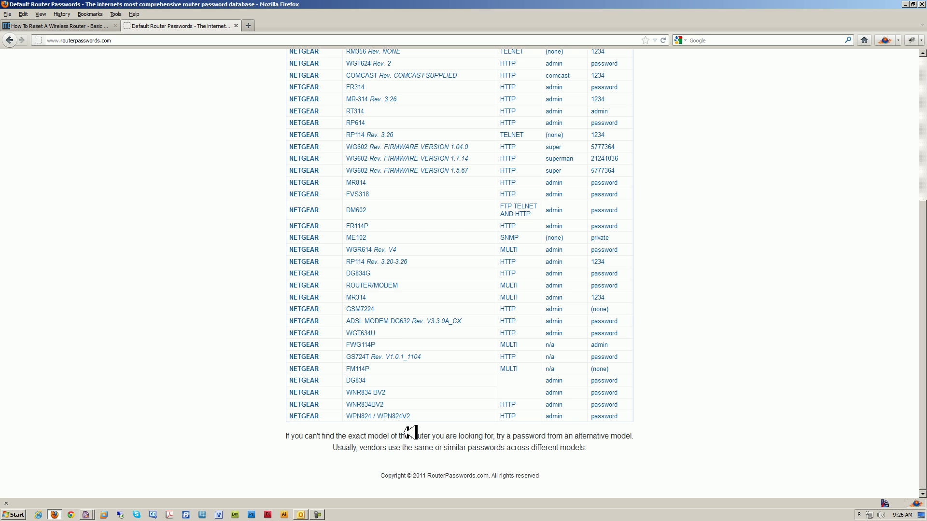
{"action": "scroll", "coordinate": [386, 294], "scroll_direction": "up", "scroll_amount": 2}
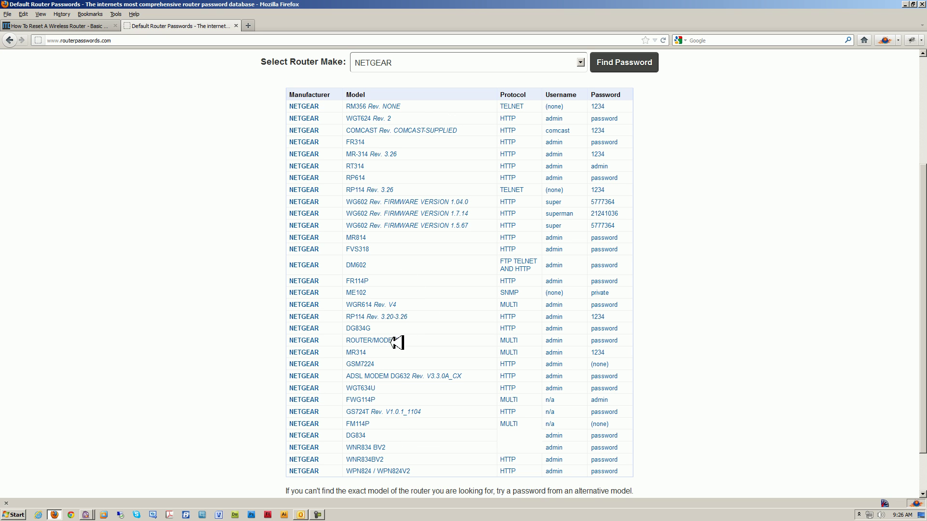
{"action": "scroll", "coordinate": [376, 449], "scroll_direction": "down", "scroll_amount": 2}
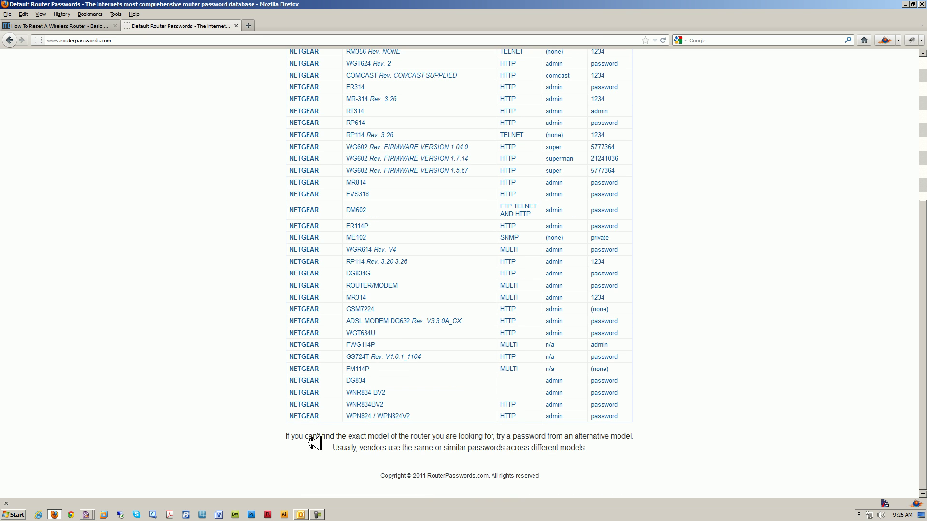
{"action": "left_click_drag", "start_coordinate": [548, 416], "coordinate": [573, 416]}
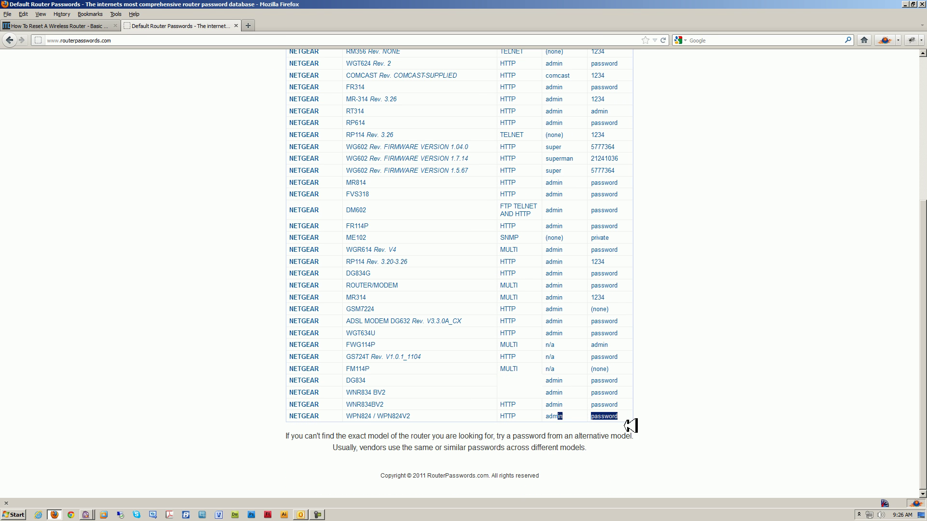
{"action": "scroll", "coordinate": [691, 420], "scroll_direction": "up", "scroll_amount": 6}
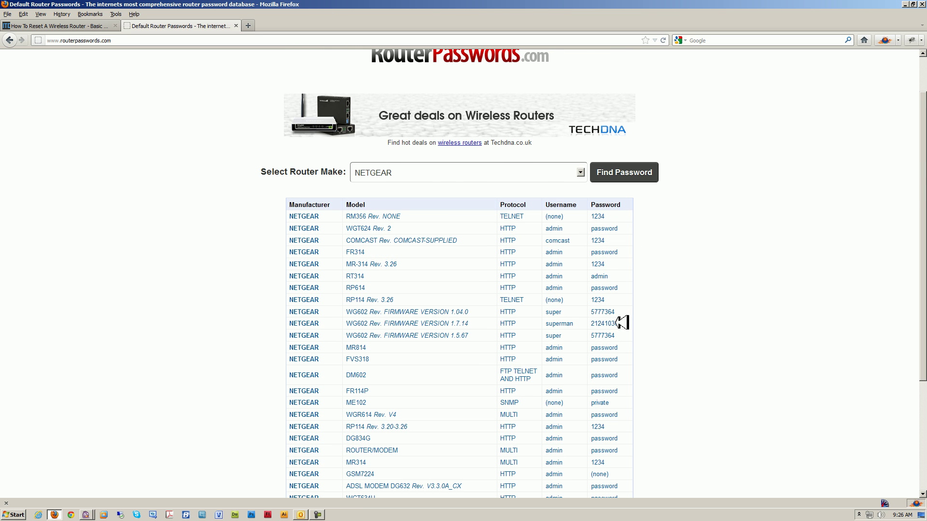
{"action": "scroll", "coordinate": [624, 322], "scroll_direction": "down", "scroll_amount": 8}
{"action": "scroll", "coordinate": [284, 91], "scroll_direction": "up", "scroll_amount": 10}
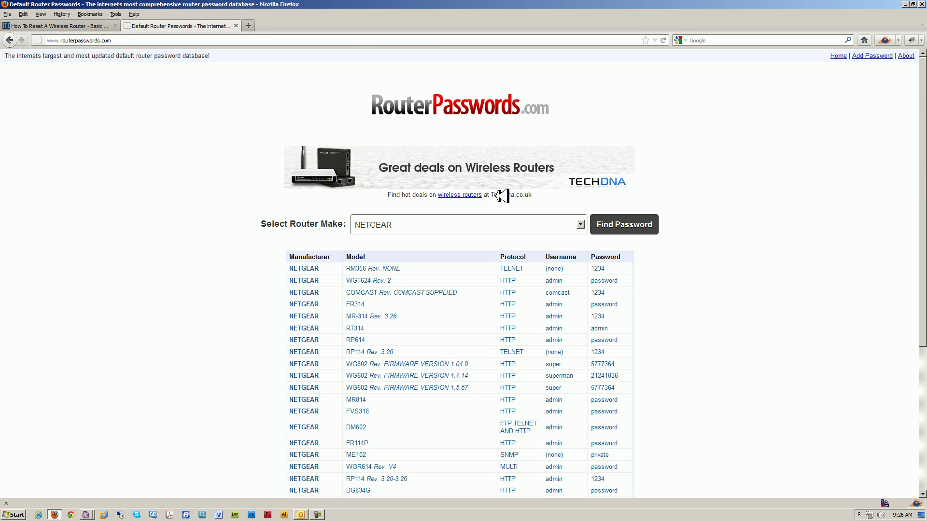
Keep NETGEAR selected in the router make list, then return to the router-reset article.
{"action": "left_click", "coordinate": [582, 225]}
{"action": "left_click", "coordinate": [762, 254]}
{"action": "left_click", "coordinate": [92, 25]}
{"action": "left_click", "coordinate": [358, 263]}
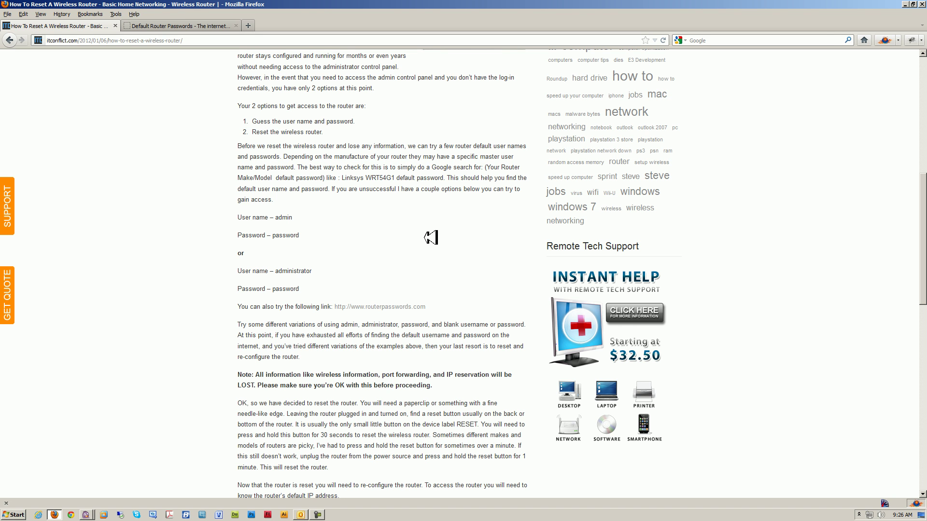
Scroll the article to the default router IP list, briefly rechecking the passwords page.
{"action": "scroll", "coordinate": [456, 198], "scroll_direction": "down", "scroll_amount": 15}
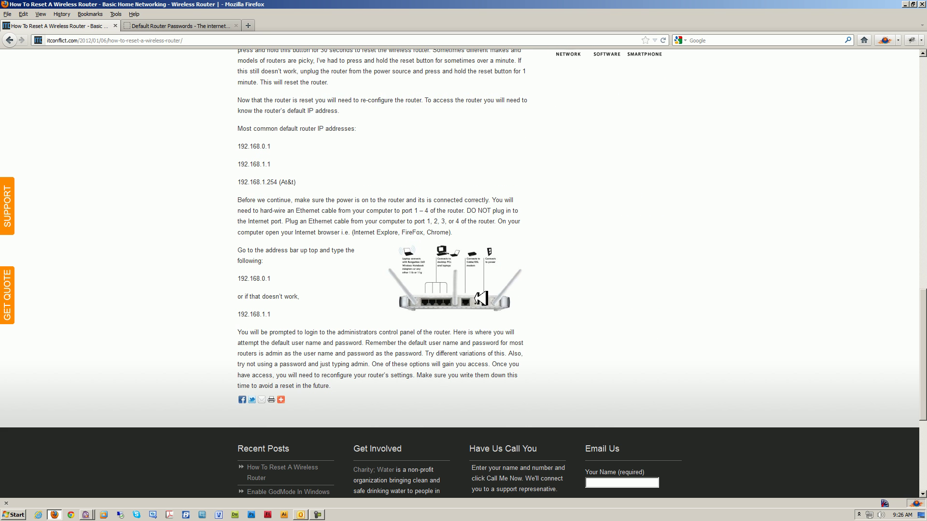
{"action": "scroll", "coordinate": [480, 298], "scroll_direction": "up", "scroll_amount": 8}
{"action": "scroll", "coordinate": [505, 254], "scroll_direction": "down", "scroll_amount": 8}
{"action": "left_click", "coordinate": [193, 25]}
{"action": "scroll", "coordinate": [555, 206], "scroll_direction": "down", "scroll_amount": 5}
{"action": "scroll", "coordinate": [558, 262], "scroll_direction": "up", "scroll_amount": 5}
{"action": "left_click", "coordinate": [82, 26]}
Highlight the default IP address 192.168.0.1 in the article, then bring up the Start menu.
{"action": "left_click_drag", "start_coordinate": [271, 279], "coordinate": [234, 277]}
{"action": "left_click_drag", "start_coordinate": [280, 313], "coordinate": [239, 314]}
{"action": "left_click", "coordinate": [274, 320]}
{"action": "left_click_drag", "start_coordinate": [281, 280], "coordinate": [236, 282]}
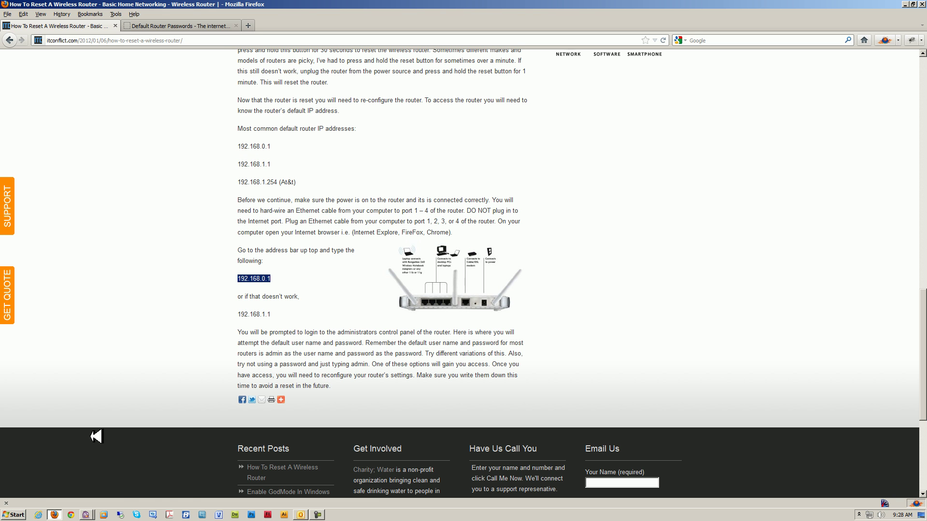
{"action": "left_click", "coordinate": [22, 510]}
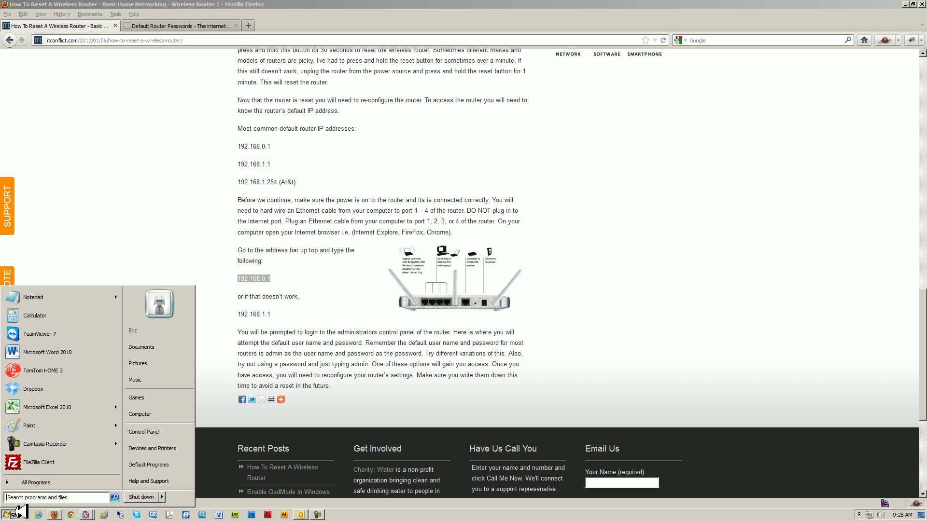
Run ipconfig in a cmd console, confirm default gateway 192.168.1.1, and close it.
{"action": "type", "text": "cmd"}
{"action": "key", "text": "Return"}
{"action": "type", "text": "ipconf"}
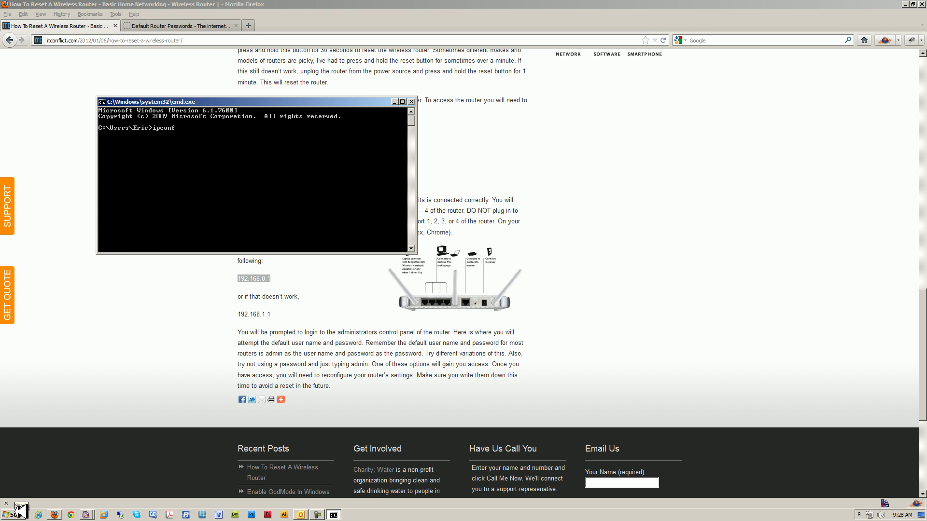
{"action": "type", "text": "ig"}
{"action": "key", "text": "Return"}
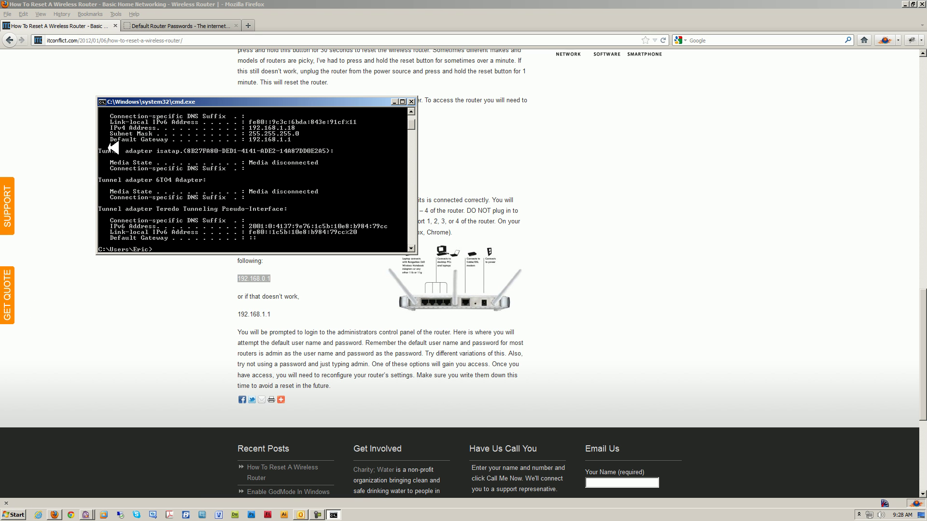
{"action": "left_click", "coordinate": [411, 101]}
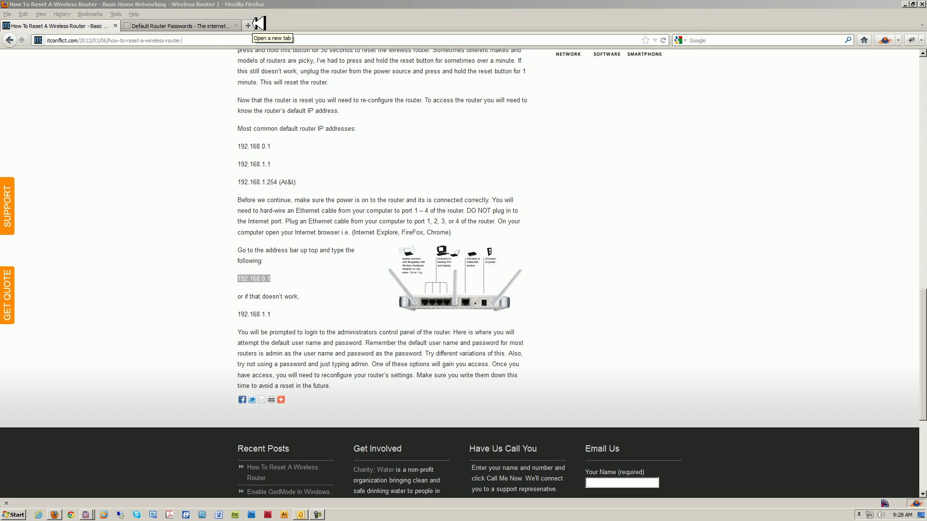
Load the router address 192.168.1.1 in a new Firefox tab.
{"action": "left_click", "coordinate": [248, 25]}
{"action": "type", "text": "192."}
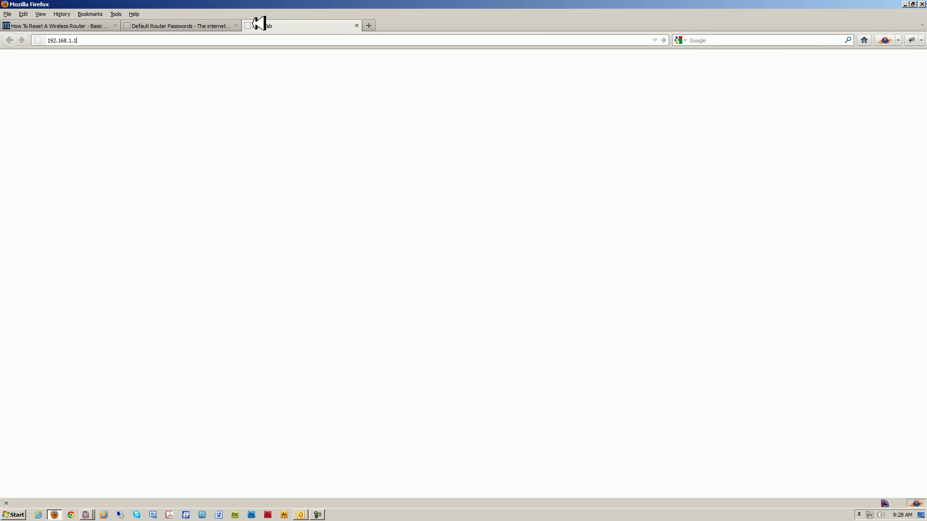
{"action": "type", "text": "168.1.1"}
{"action": "key", "text": "Return"}
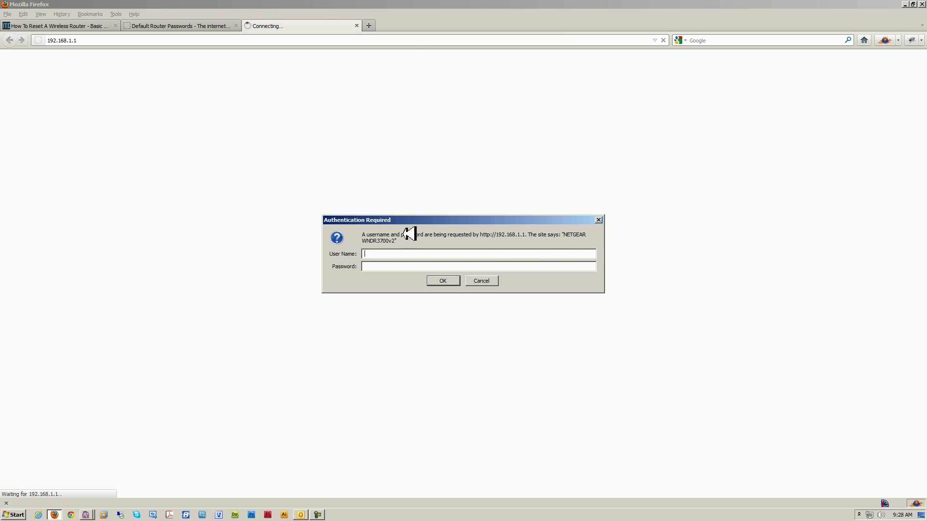
Fill the router's login prompt with the default user name and password, then cancel it.
{"action": "left_click", "coordinate": [376, 267]}
{"action": "left_click", "coordinate": [408, 253]}
{"action": "left_click", "coordinate": [365, 28]}
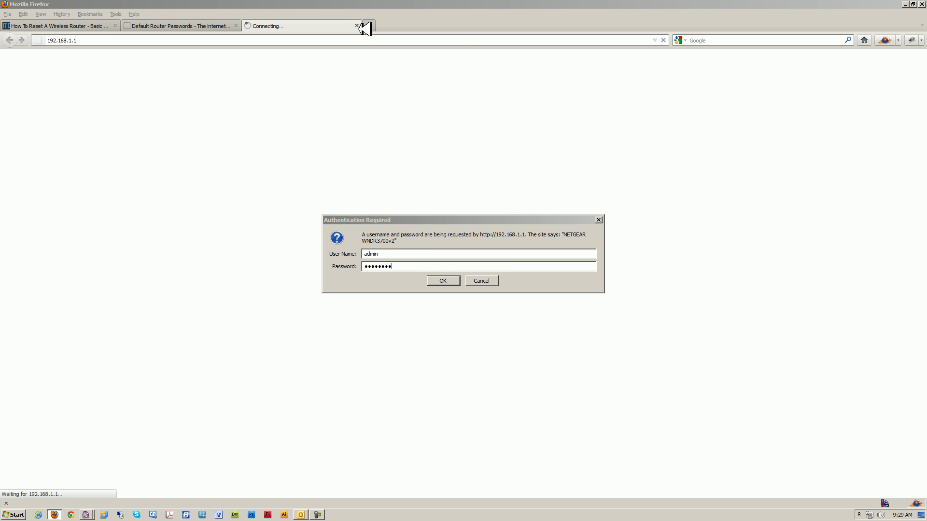
{"action": "left_click", "coordinate": [482, 281]}
Close the 192.168.1.1 401 Unauthorized tab to get back to the reset article.
{"action": "left_click", "coordinate": [357, 26]}
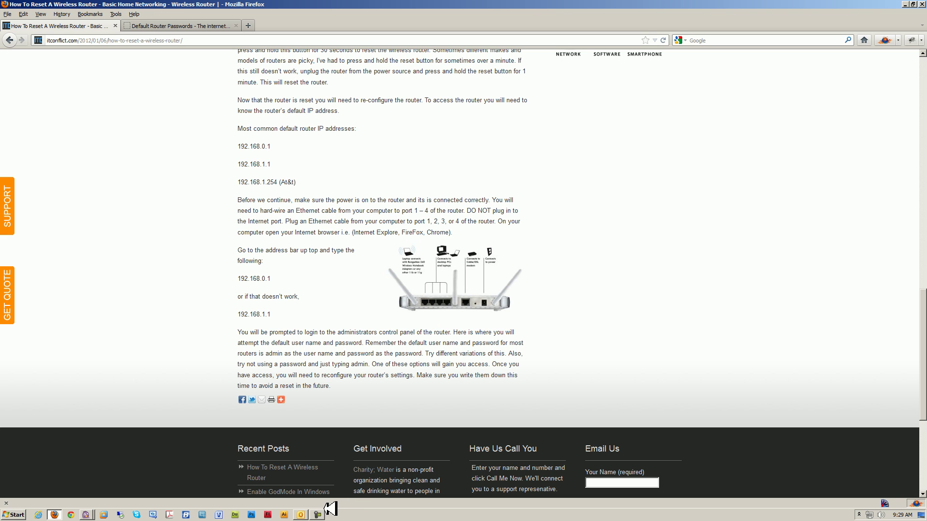
{"action": "left_click", "coordinate": [318, 515]}
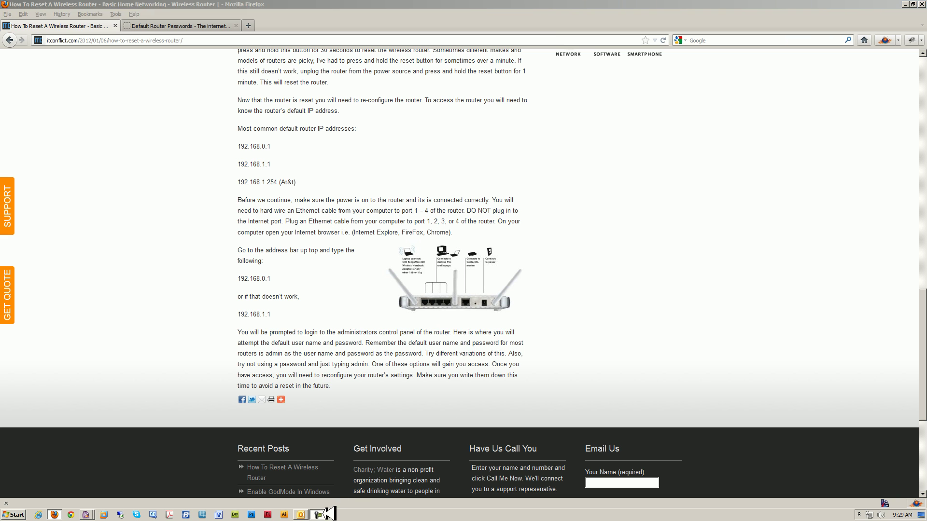